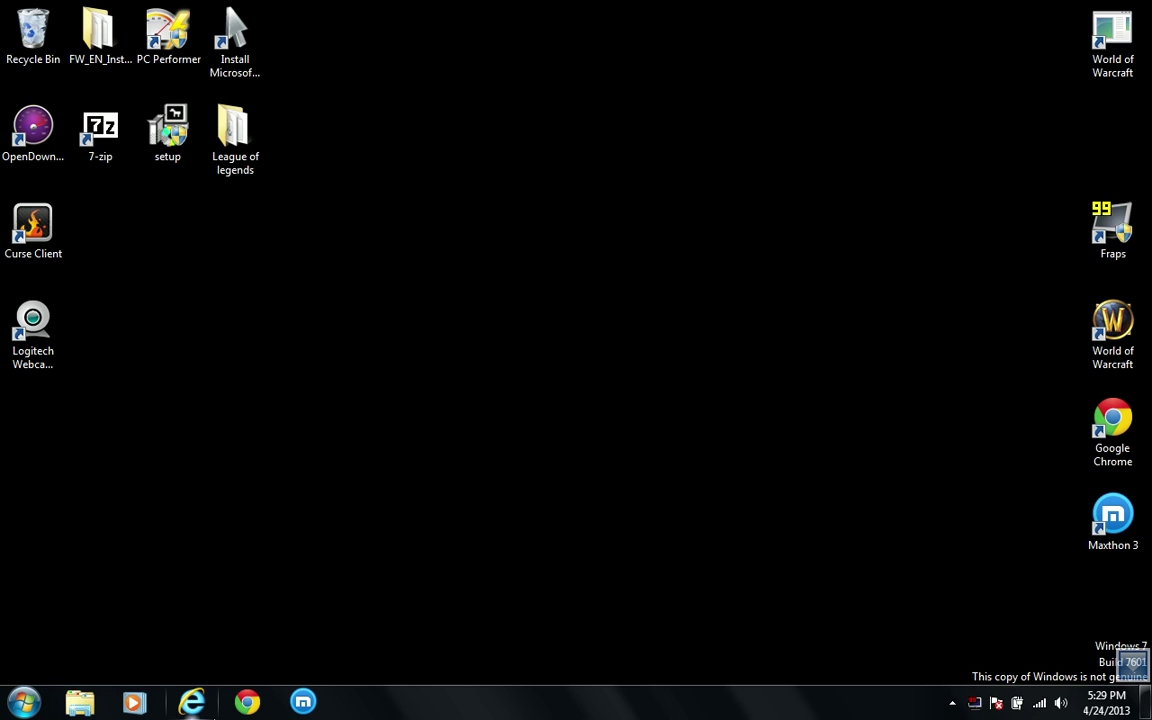
- Launch Google Chrome from the taskbar, opening a blank New Tab page
{"action": "left_click", "coordinate": [245, 703]}
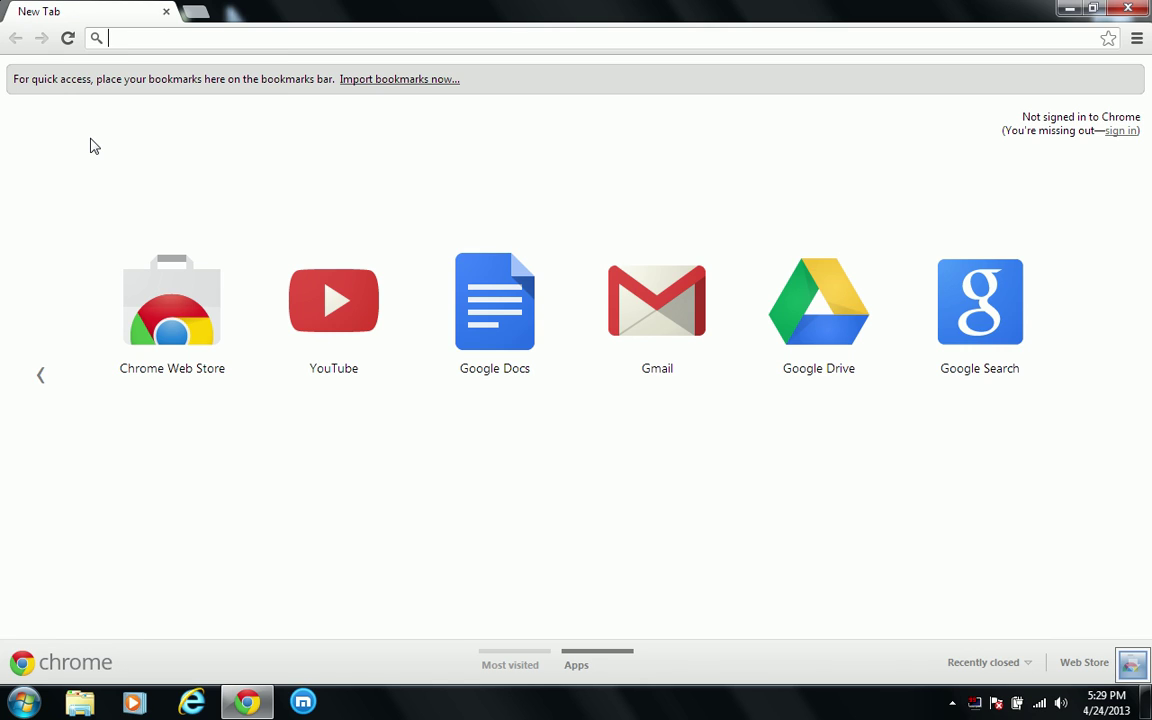
- Load logitech.com in Chrome, correcting the mistyped 'logitech.om' address
{"action": "type", "text": "log"}
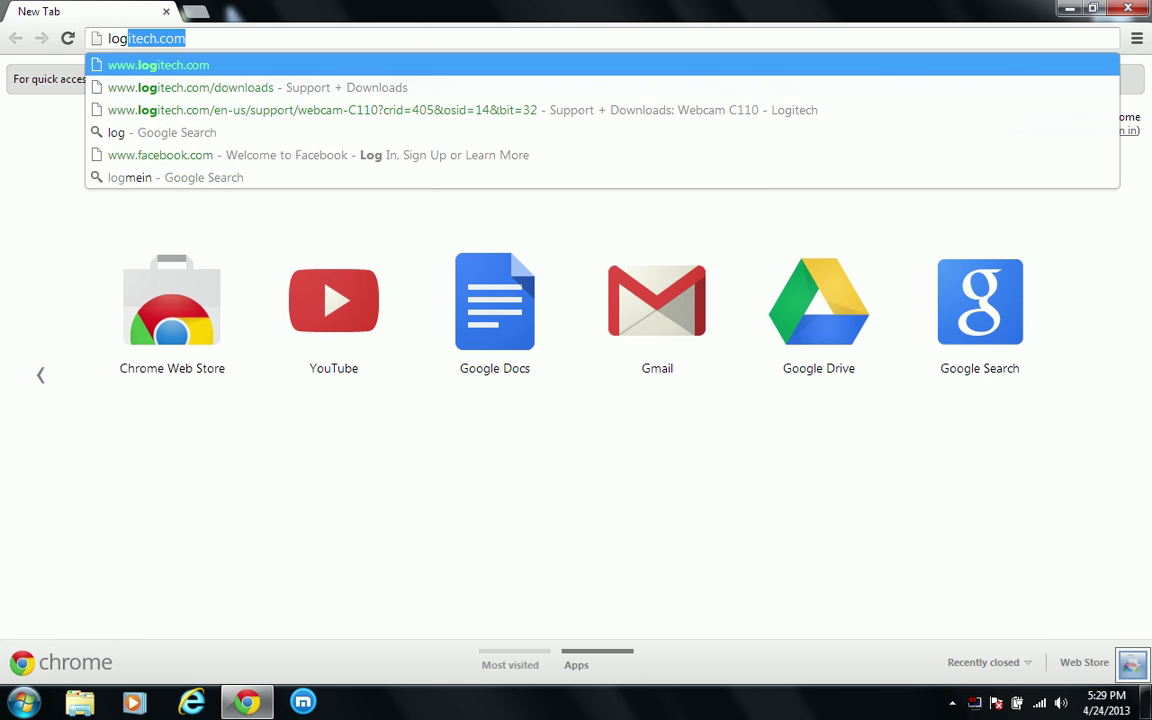
{"action": "type", "text": "itech"}
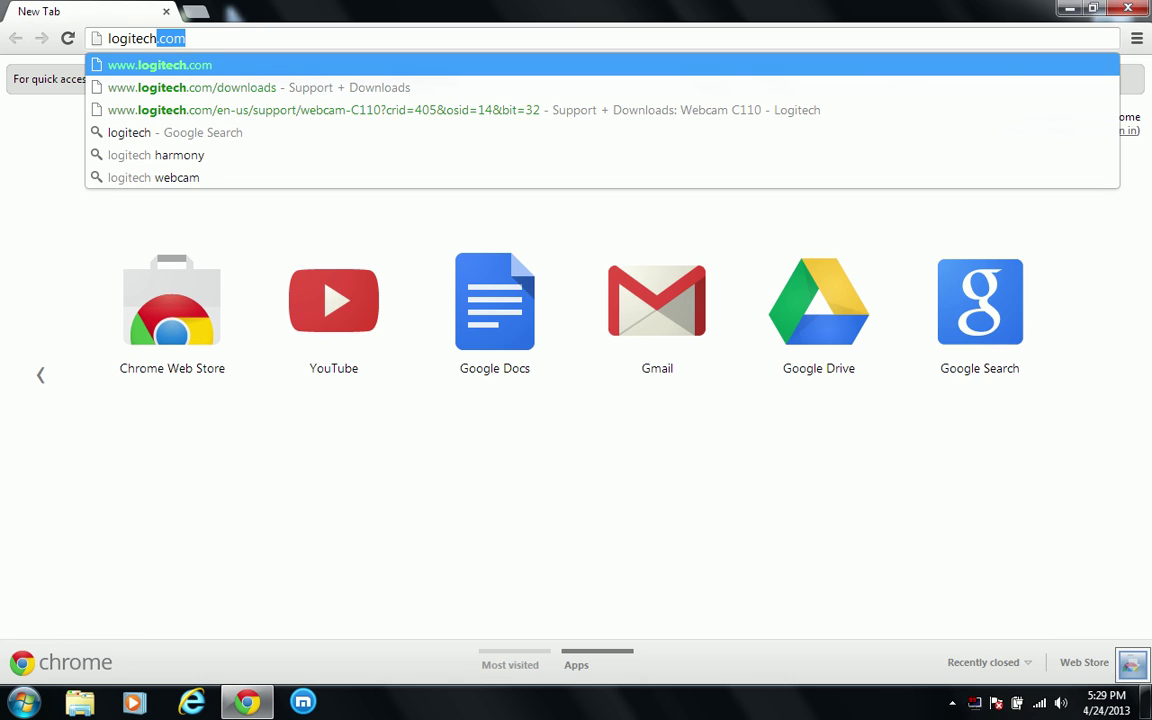
{"action": "type", "text": ".om"}
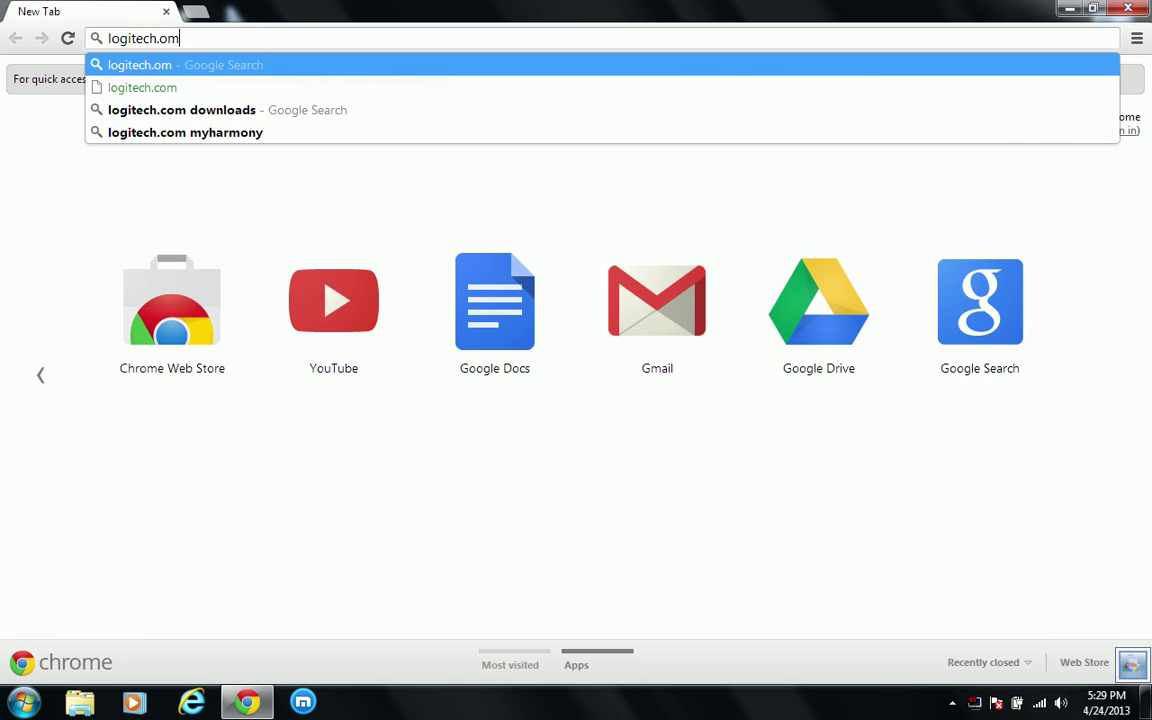
{"action": "key", "text": "BackSpace"}
{"action": "key", "text": "BackSpace"}
{"action": "type", "text": "com"}
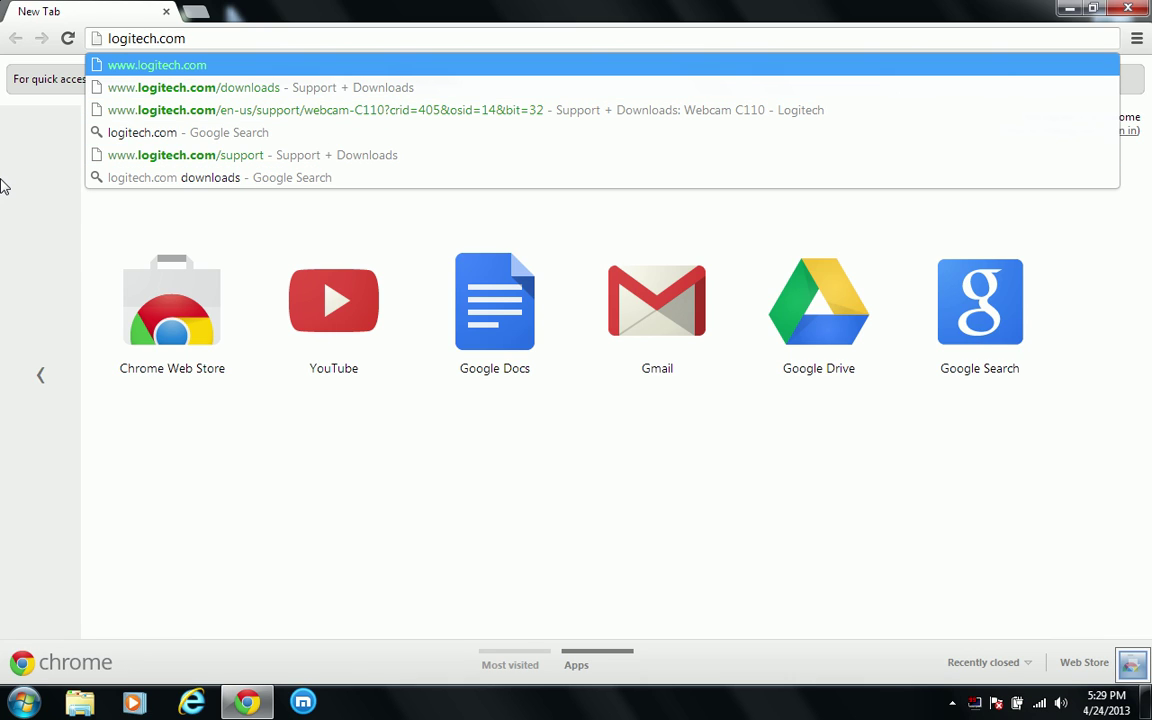
{"action": "key", "text": "Return"}
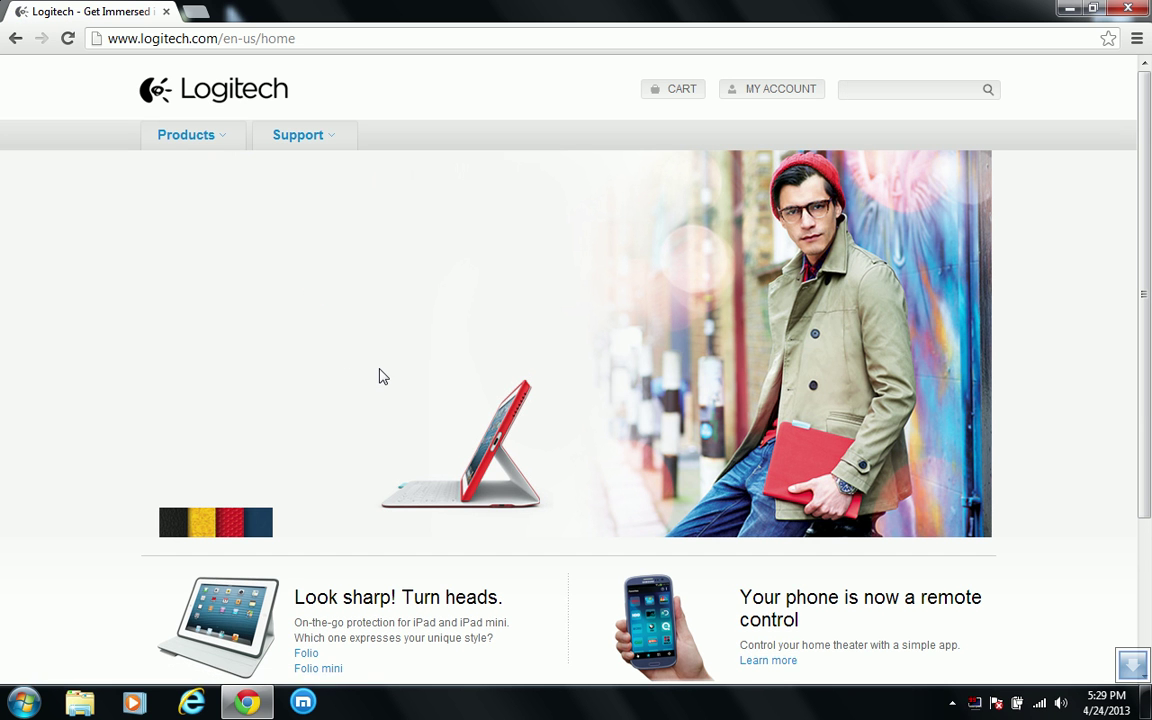
- Open the Logitech webcam catalogue from the home page
{"action": "scroll", "coordinate": [382, 377], "scroll_direction": "down", "scroll_amount": 2}
{"action": "scroll", "coordinate": [382, 377], "scroll_direction": "down", "scroll_amount": 2}
{"action": "scroll", "coordinate": [382, 377], "scroll_direction": "up", "scroll_amount": 3}
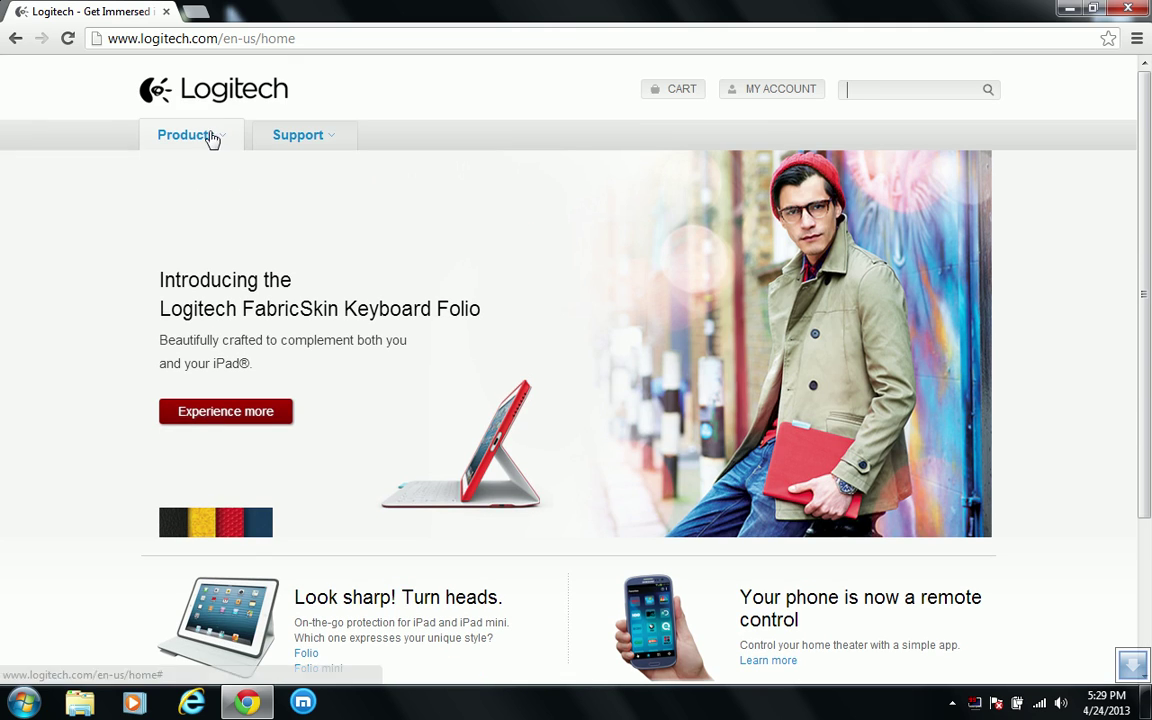
{"action": "mouse_move", "coordinate": [190, 135]}
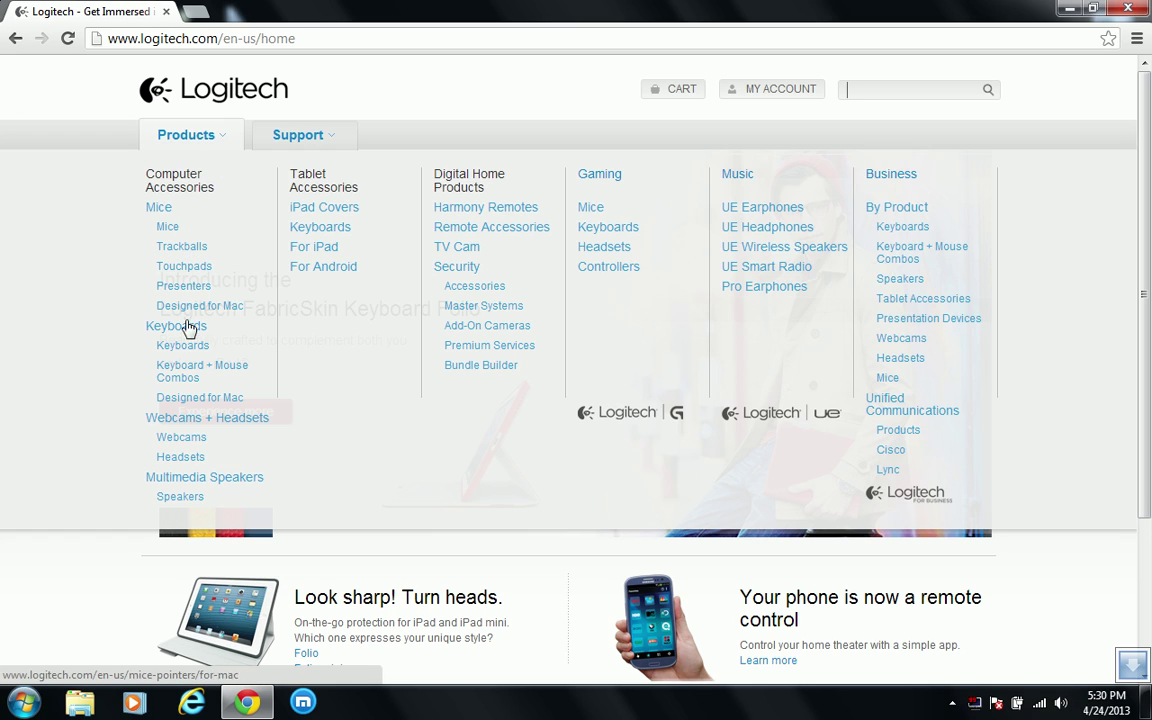
{"action": "left_click", "coordinate": [183, 444]}
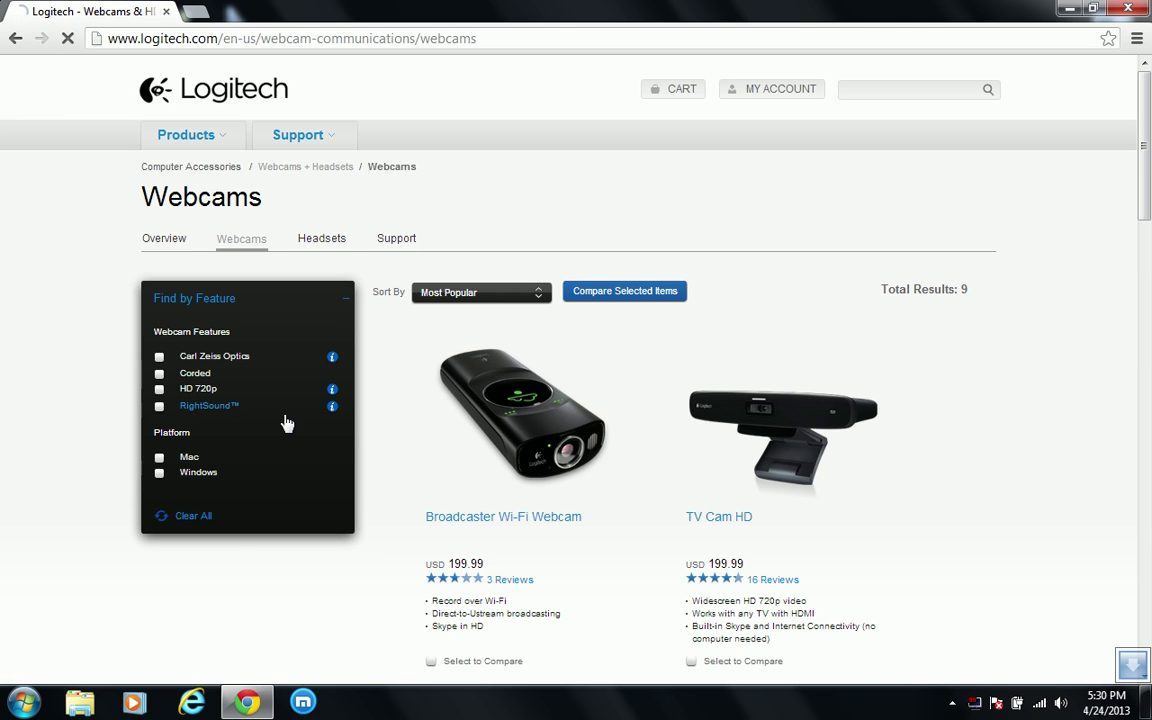
- Scroll the webcam list and bring up Support + Downloads for Webcam C110
{"action": "scroll", "coordinate": [379, 430], "scroll_direction": "down", "scroll_amount": 3}
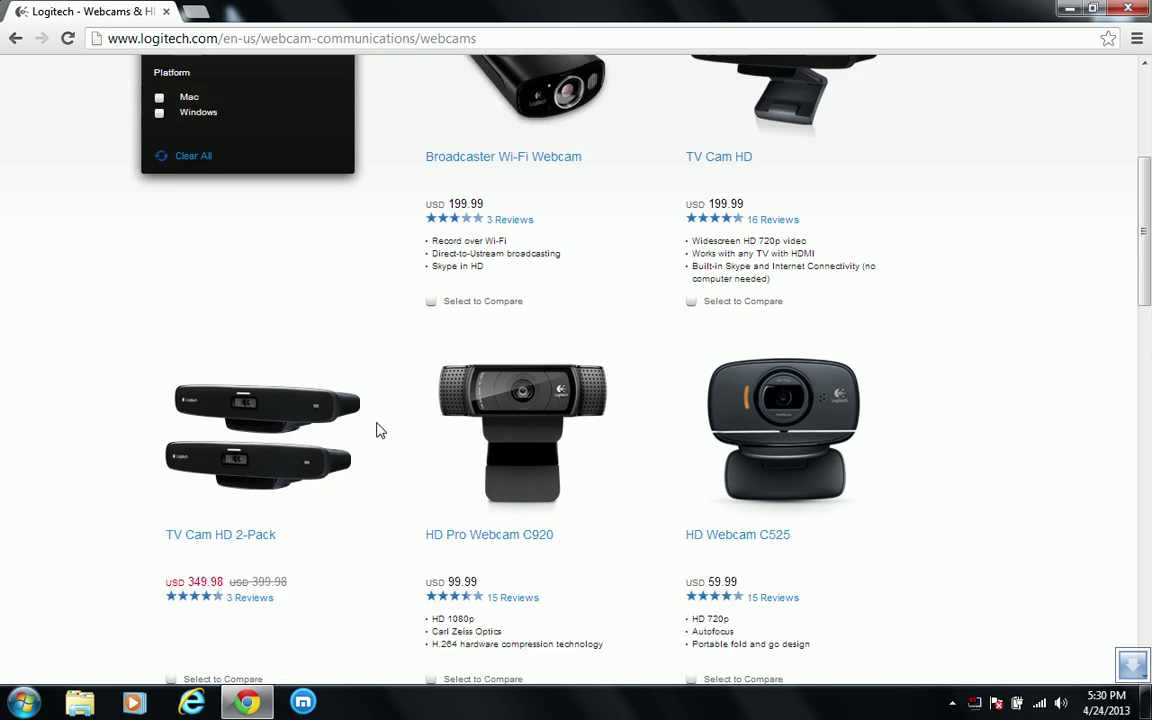
{"action": "scroll", "coordinate": [380, 430], "scroll_direction": "down", "scroll_amount": 2}
{"action": "scroll", "coordinate": [380, 429], "scroll_direction": "down", "scroll_amount": 2}
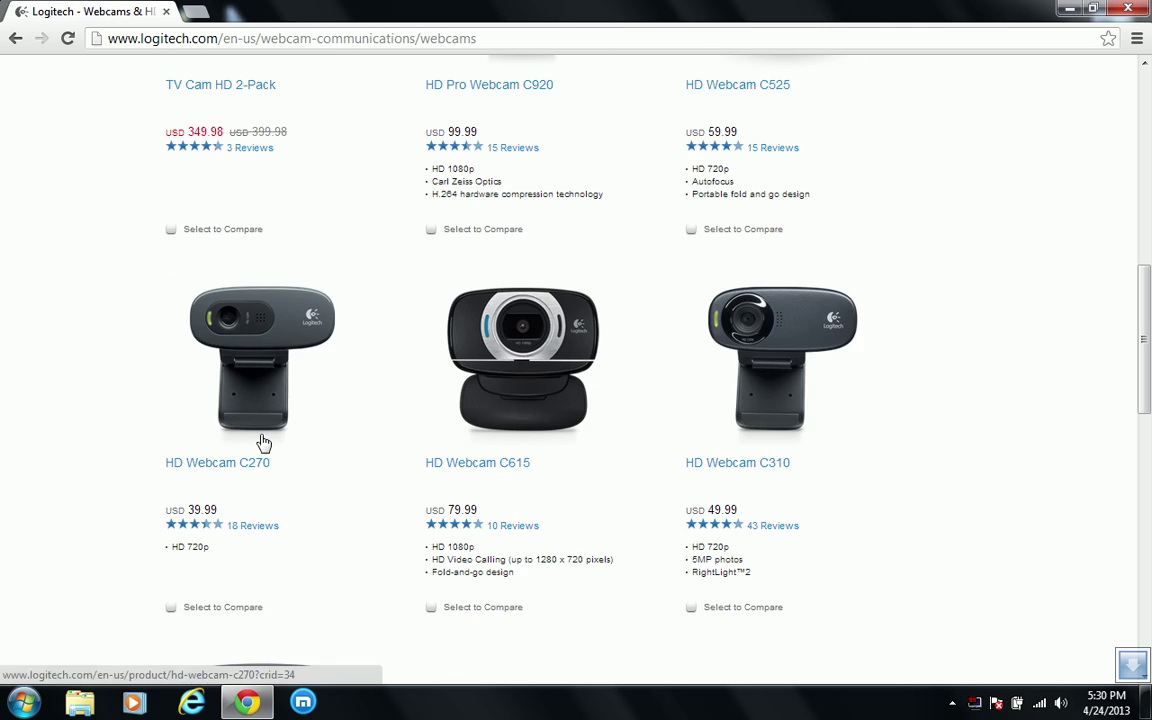
{"action": "scroll", "coordinate": [260, 440], "scroll_direction": "down", "scroll_amount": 3}
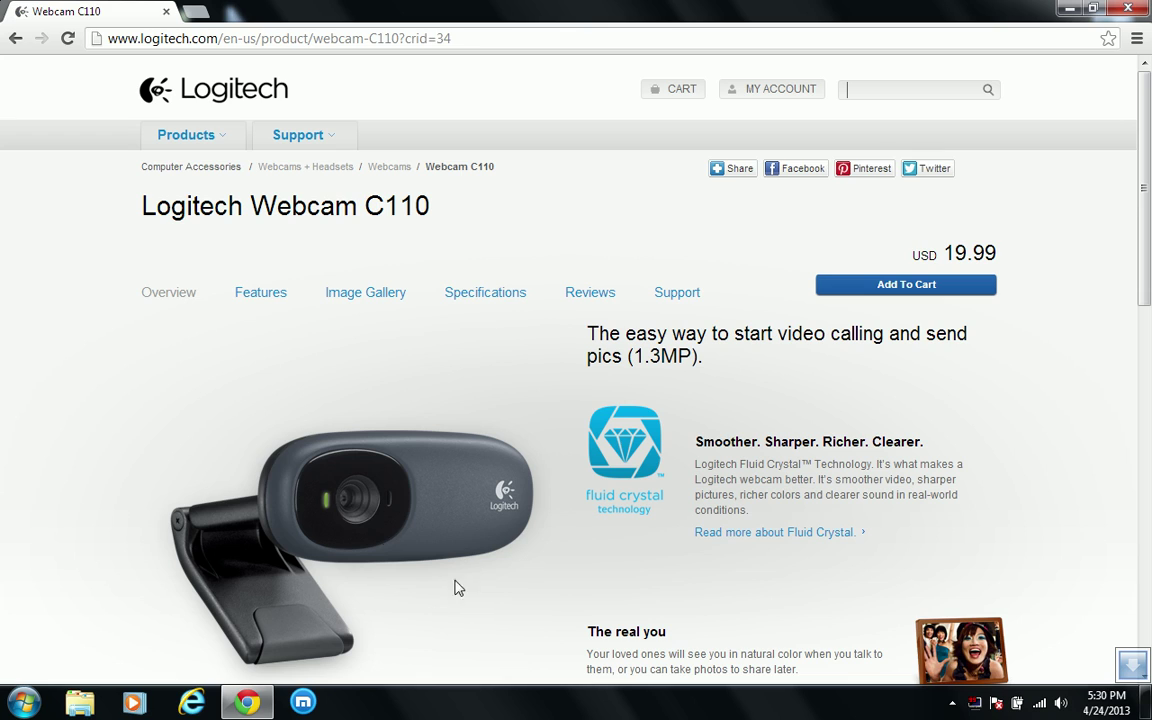
{"action": "left_click", "coordinate": [313, 141]}
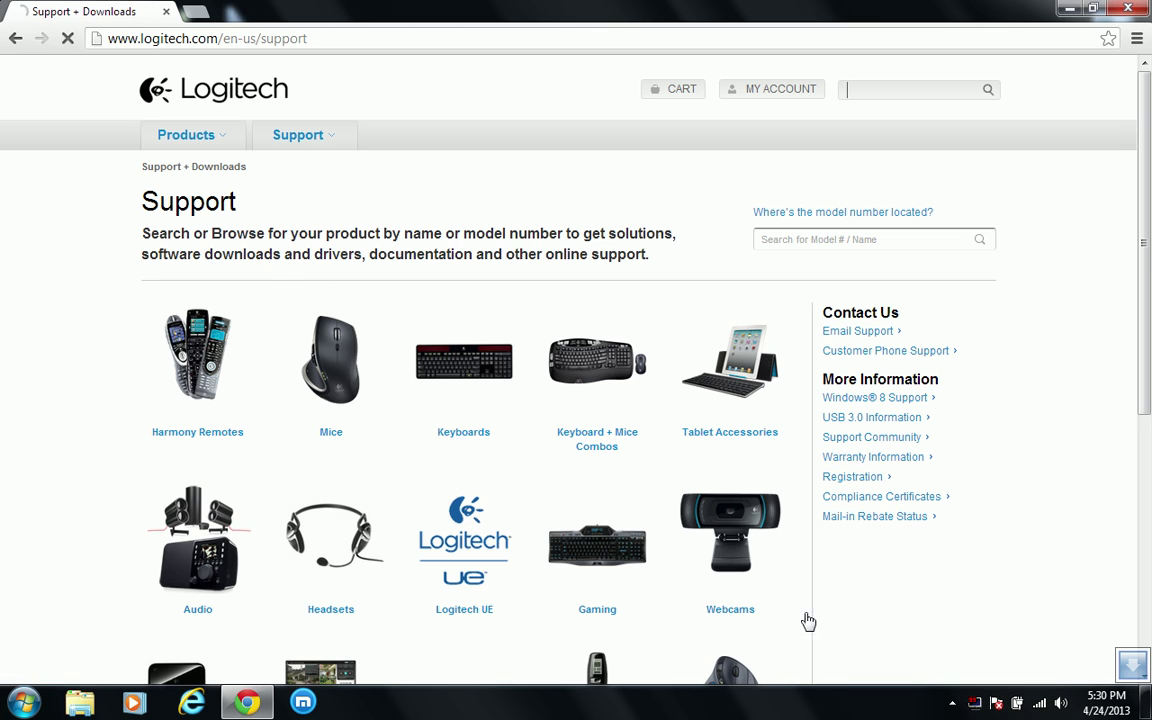
- Go to Support > Webcams > Webcam C110 and open the 'Downloading the latest software' article
{"action": "left_click", "coordinate": [741, 612]}
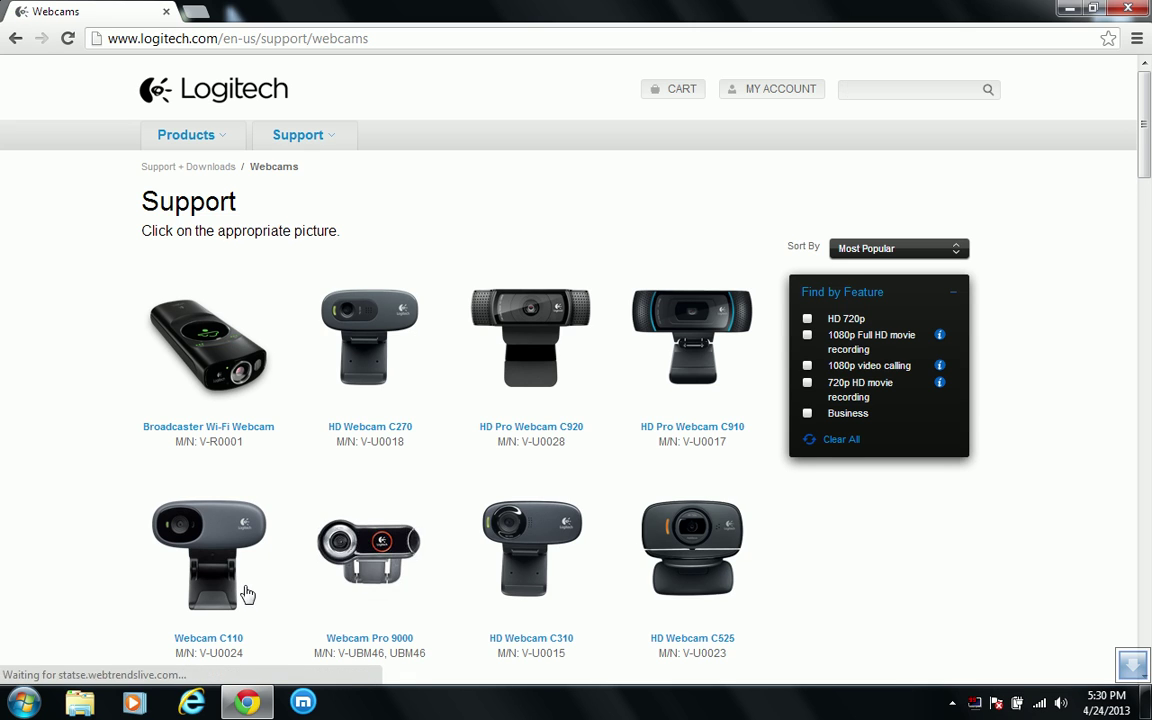
{"action": "scroll", "coordinate": [246, 590], "scroll_direction": "down", "scroll_amount": 1}
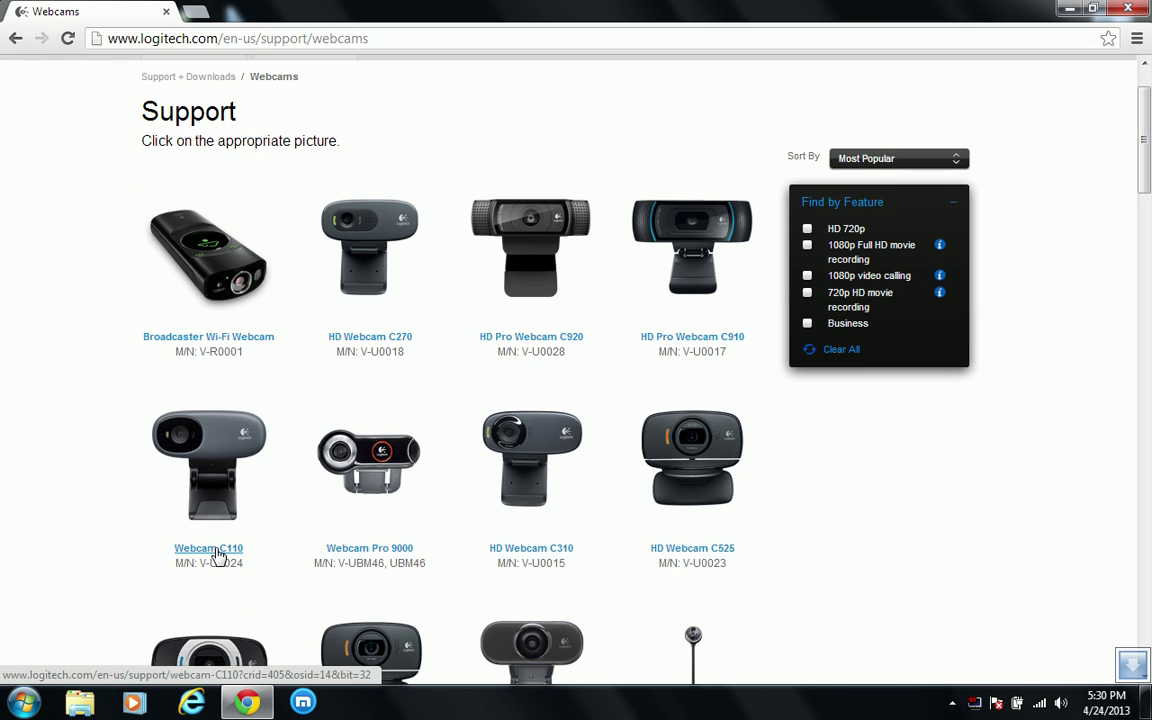
{"action": "left_click", "coordinate": [218, 552]}
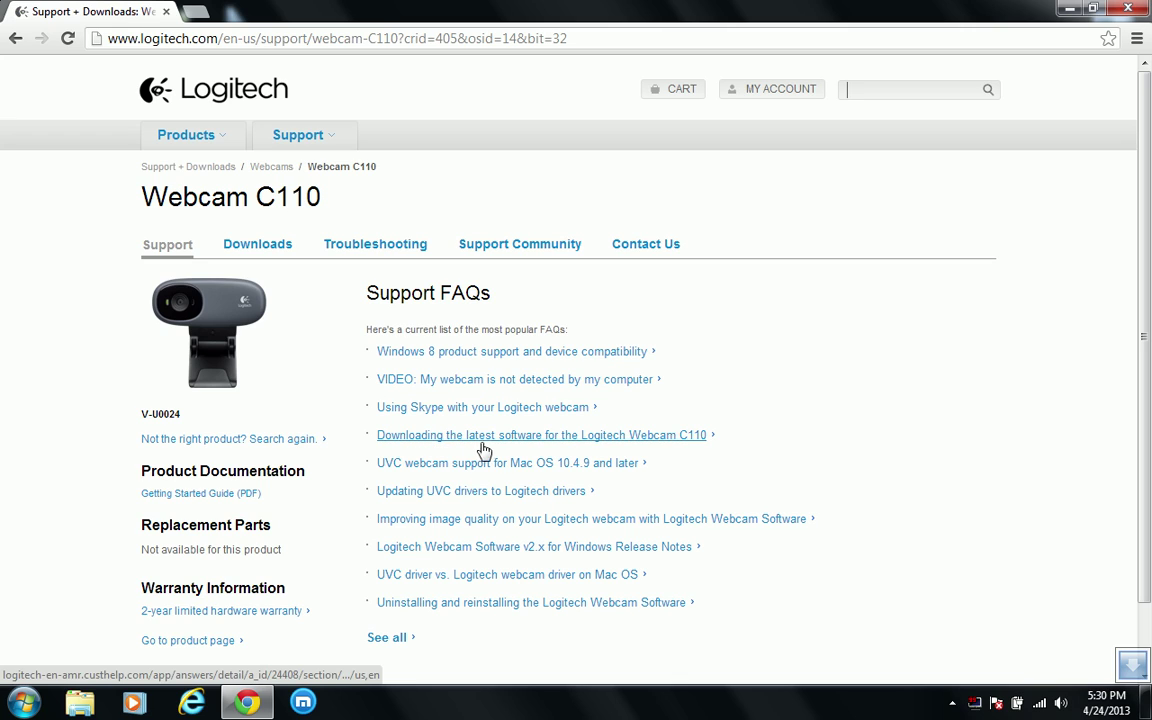
{"action": "left_click", "coordinate": [604, 444]}
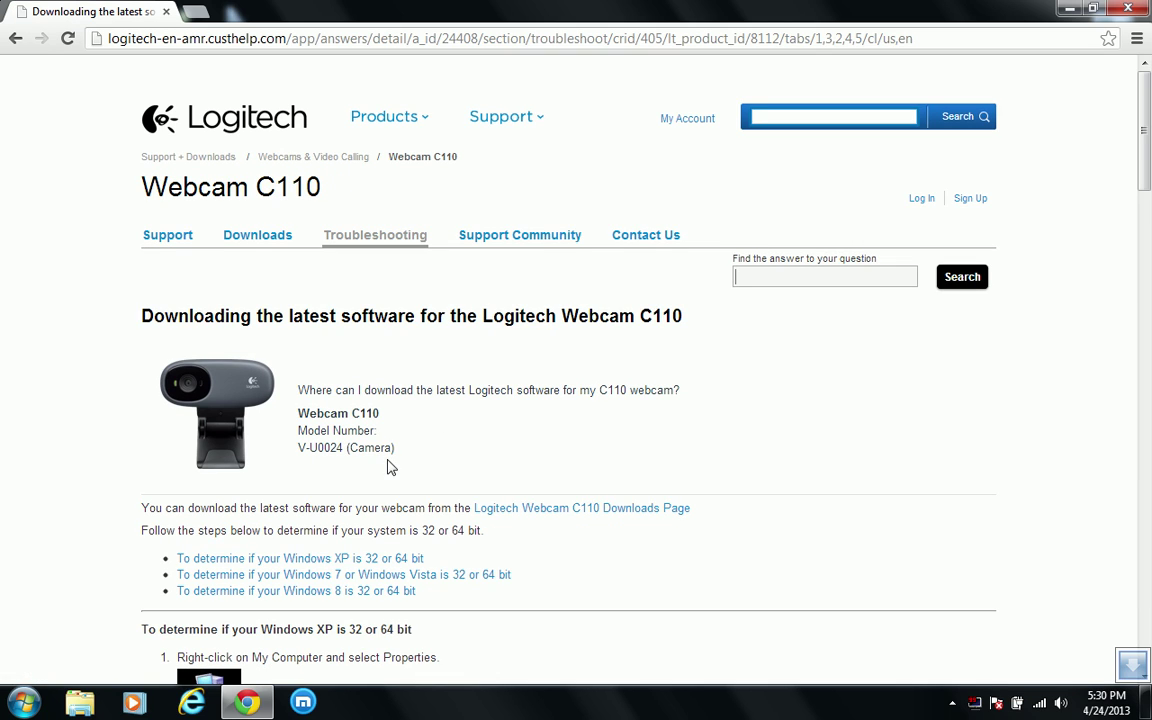
{"action": "scroll", "coordinate": [590, 457], "scroll_direction": "down", "scroll_amount": 2}
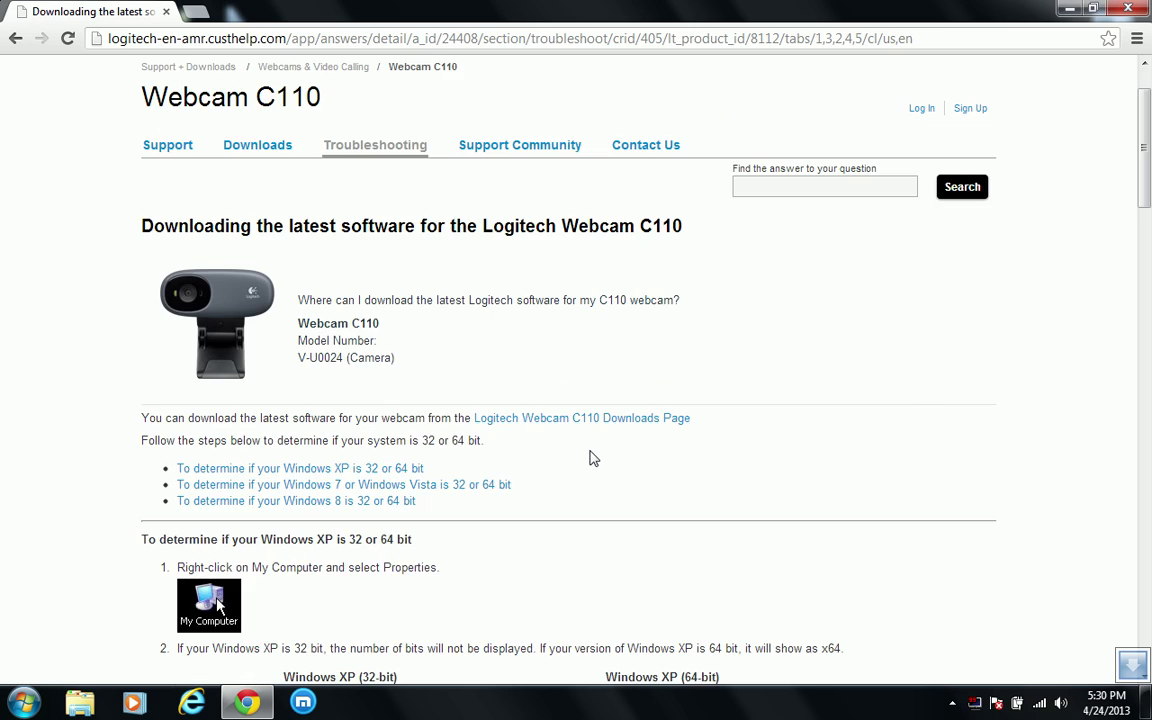
{"action": "scroll", "coordinate": [590, 457], "scroll_direction": "down", "scroll_amount": 3}
{"action": "scroll", "coordinate": [588, 460], "scroll_direction": "up", "scroll_amount": 4}
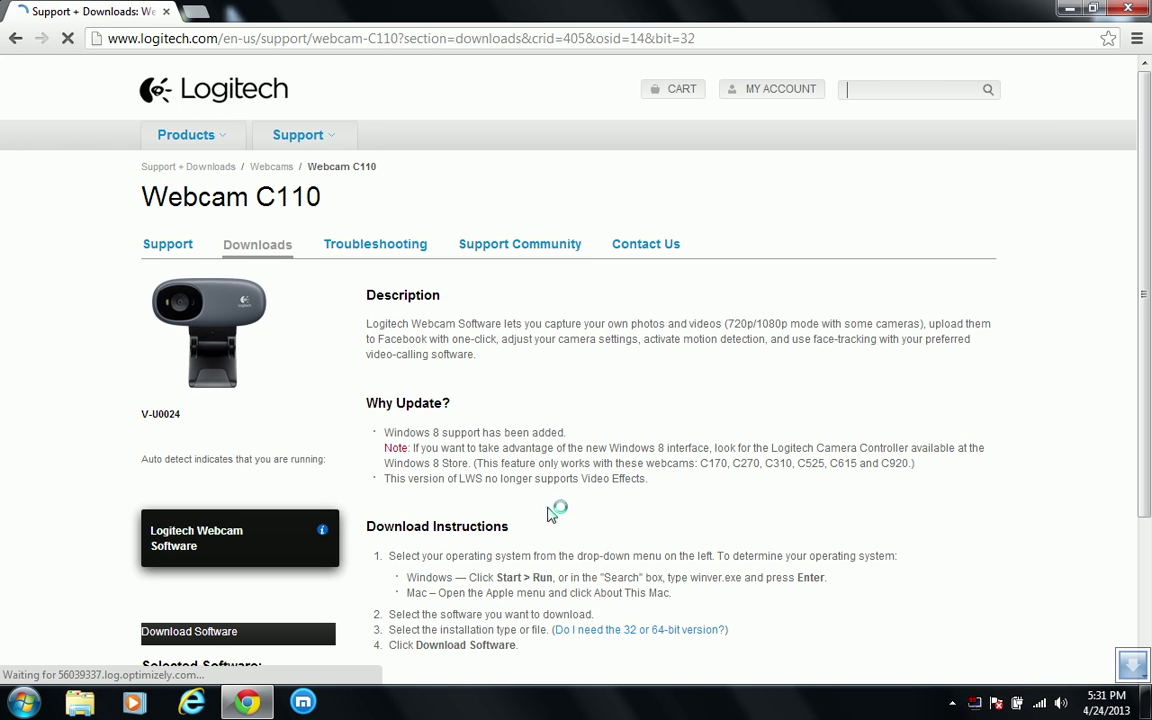
- Start the lws251.exe Logitech Webcam Software download for Windows 7 and minimize Chrome
{"action": "scroll", "coordinate": [463, 476], "scroll_direction": "down", "scroll_amount": 2}
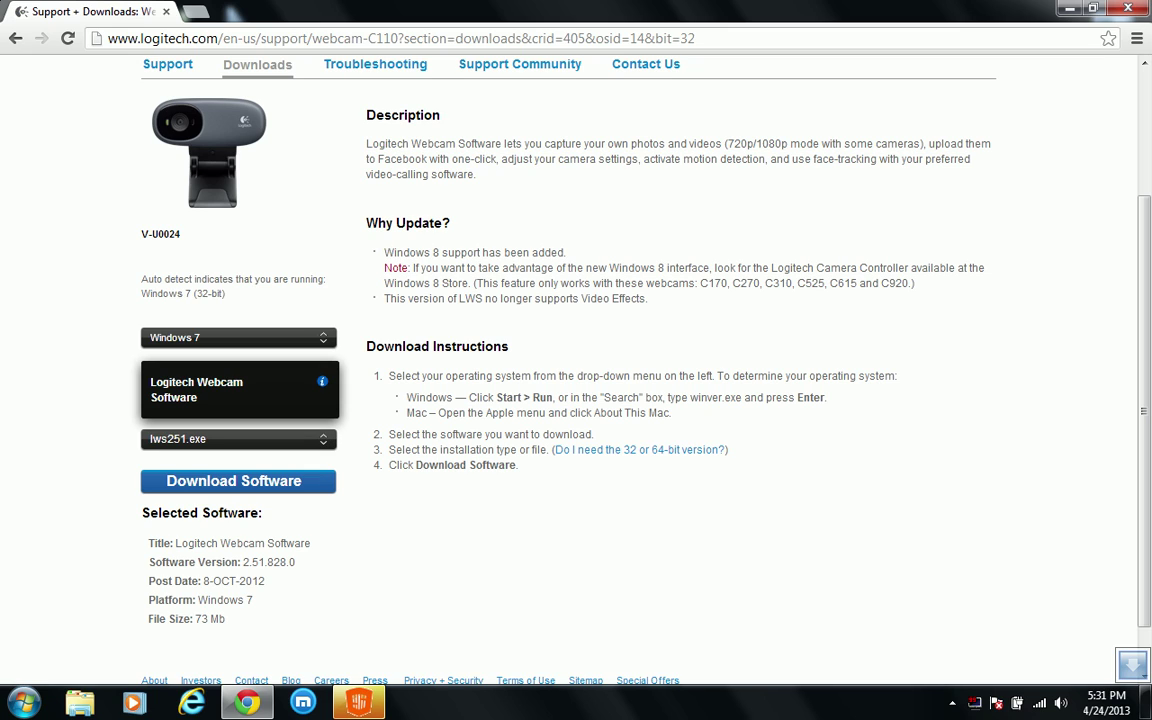
{"action": "left_click", "coordinate": [257, 488]}
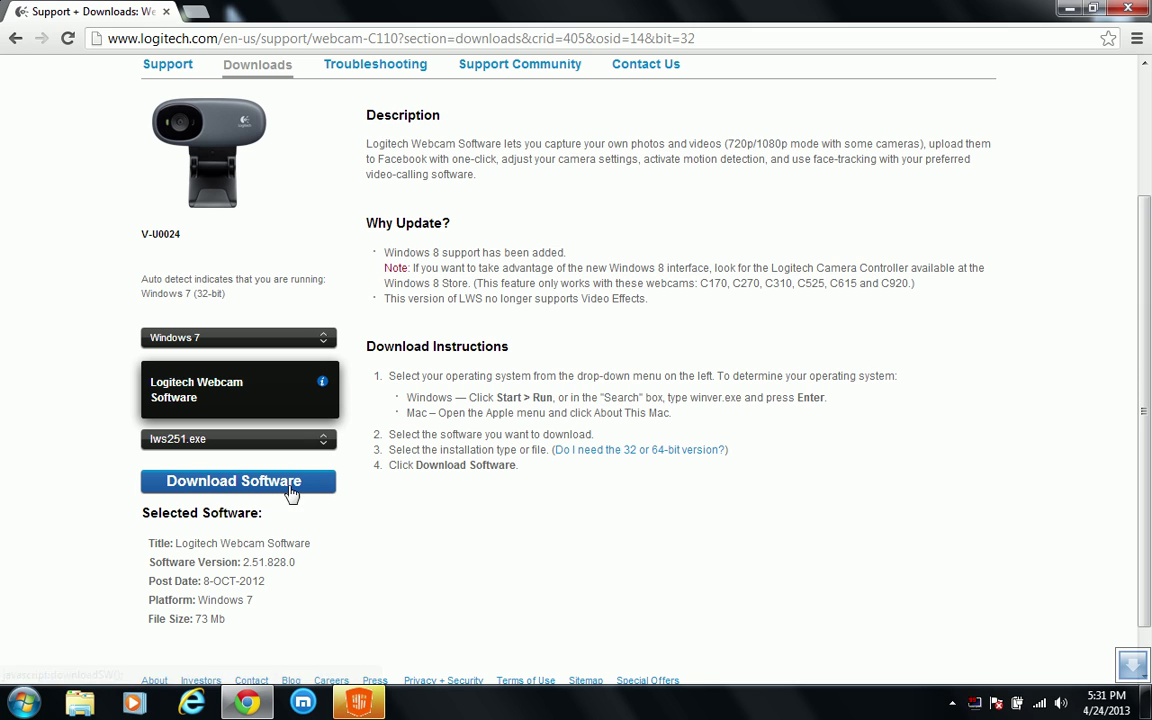
{"action": "left_click", "coordinate": [1128, 8]}
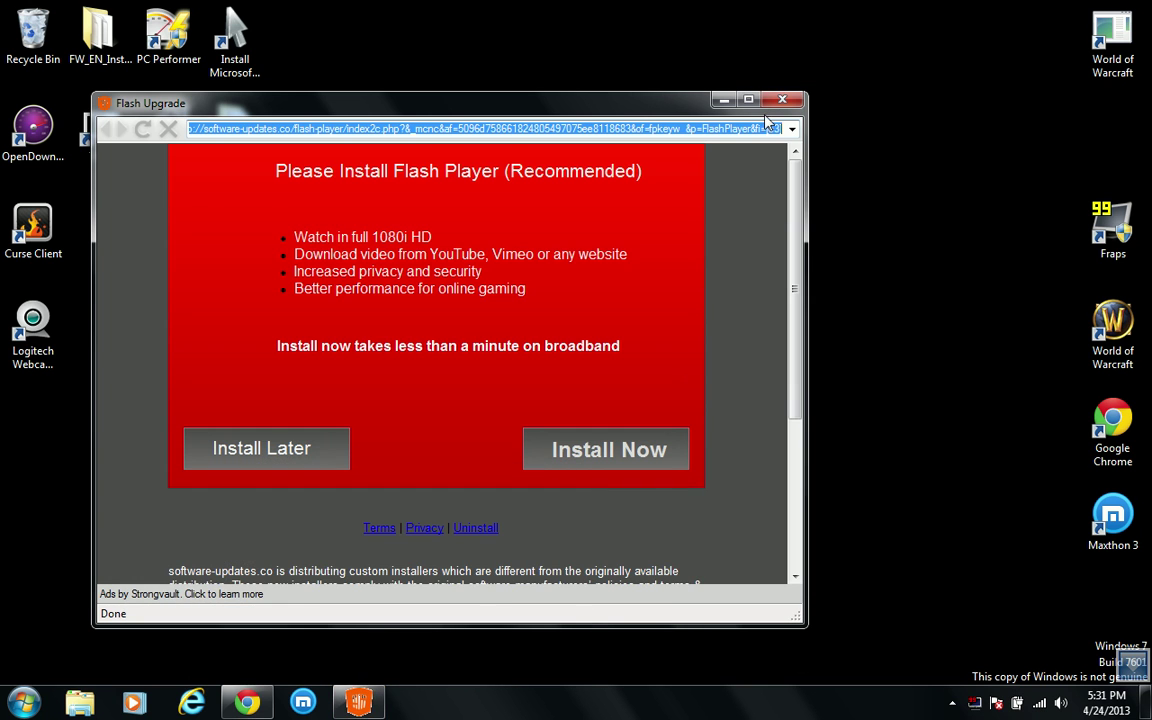
- Dismiss the Flash Upgrade pop-up ad covering the desktop
{"action": "left_click", "coordinate": [779, 103]}
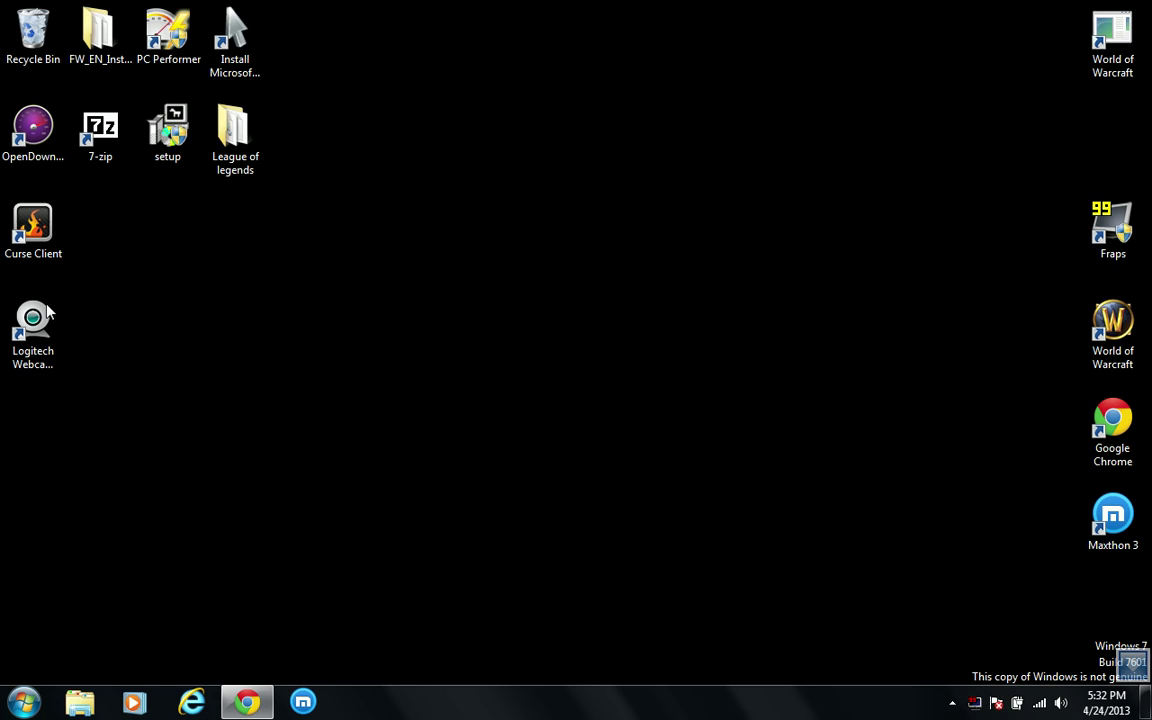
- Launch Logitech Webcam Software from its desktop shortcut, move its window left, and try detecting the webcam
{"action": "left_click", "coordinate": [42, 357]}
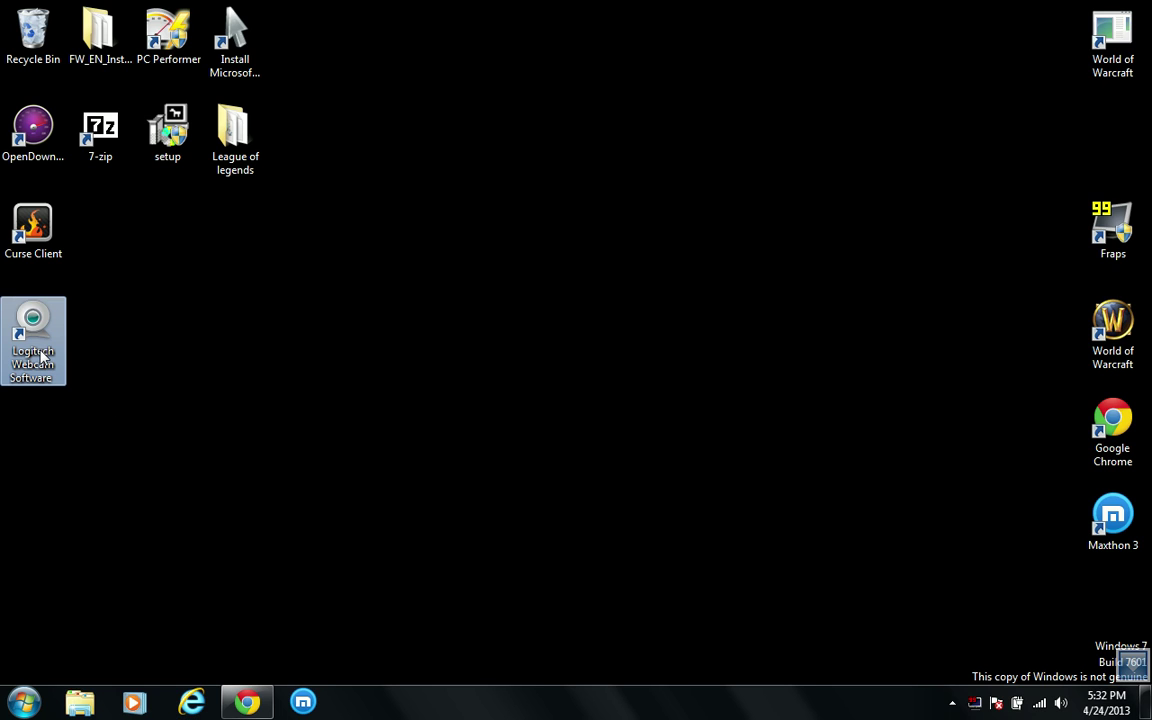
{"action": "double_click", "coordinate": [42, 356]}
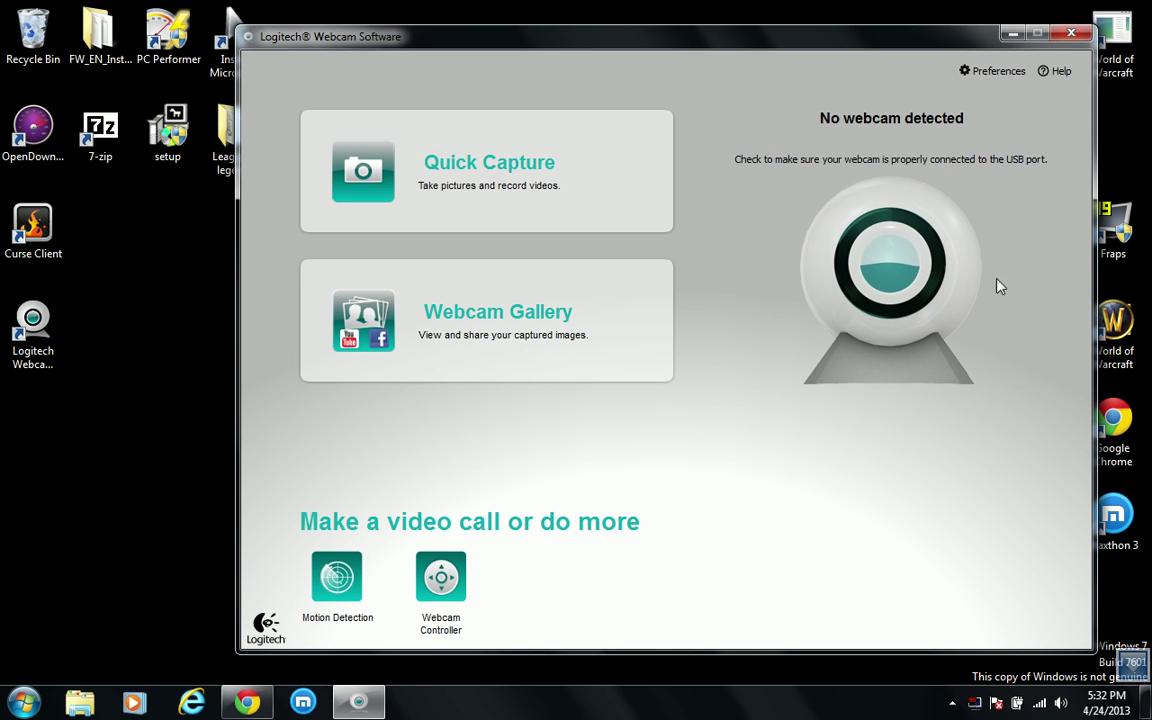
{"action": "left_click_drag", "start_coordinate": [726, 27], "coordinate": [612, 18]}
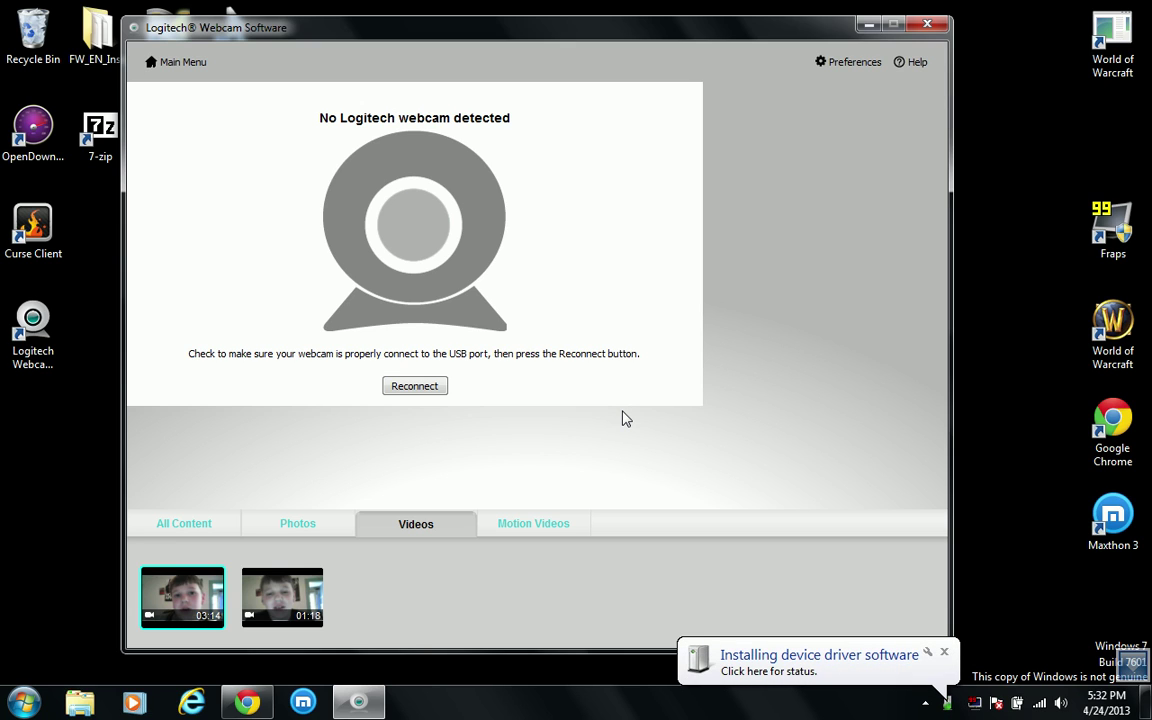
{"action": "left_click", "coordinate": [404, 389]}
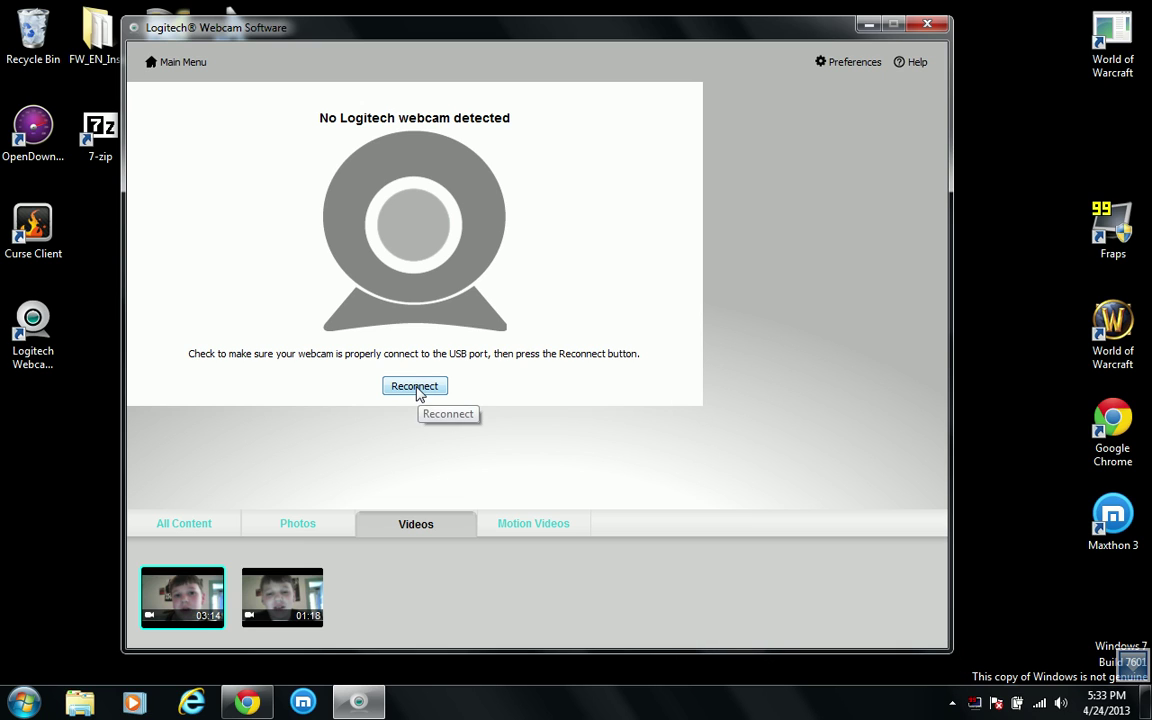
- Retry webcam detection three more times, with no webcam found
{"action": "left_click", "coordinate": [415, 389]}
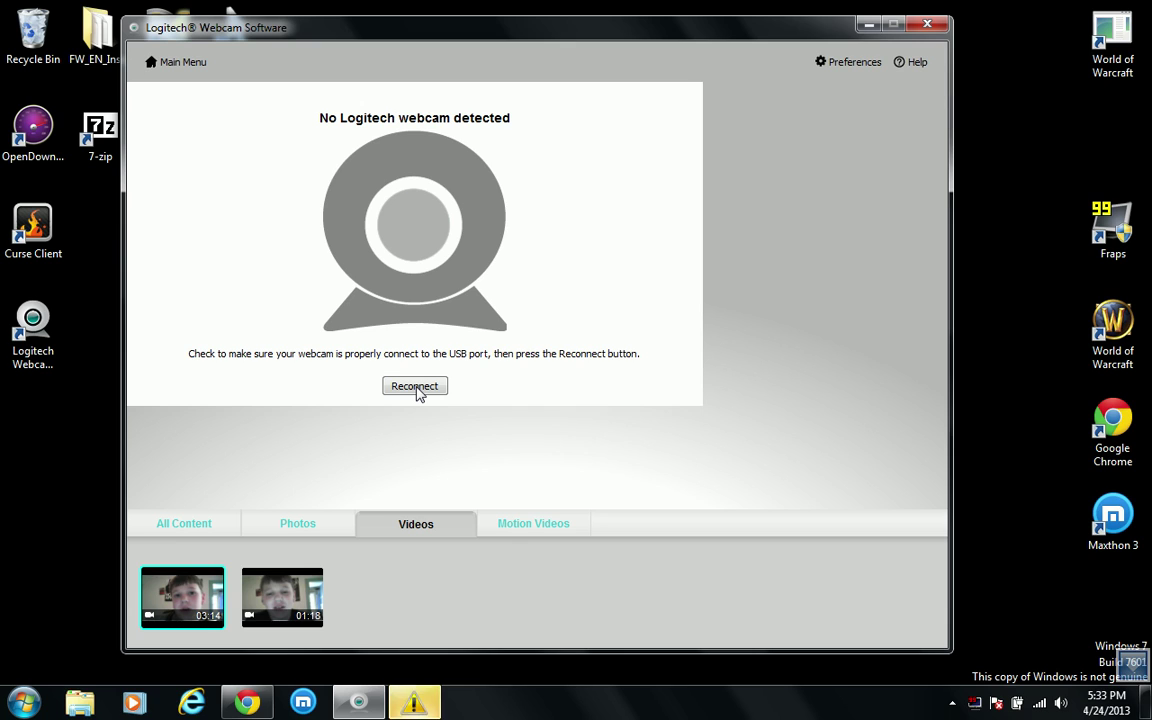
{"action": "left_click", "coordinate": [417, 388]}
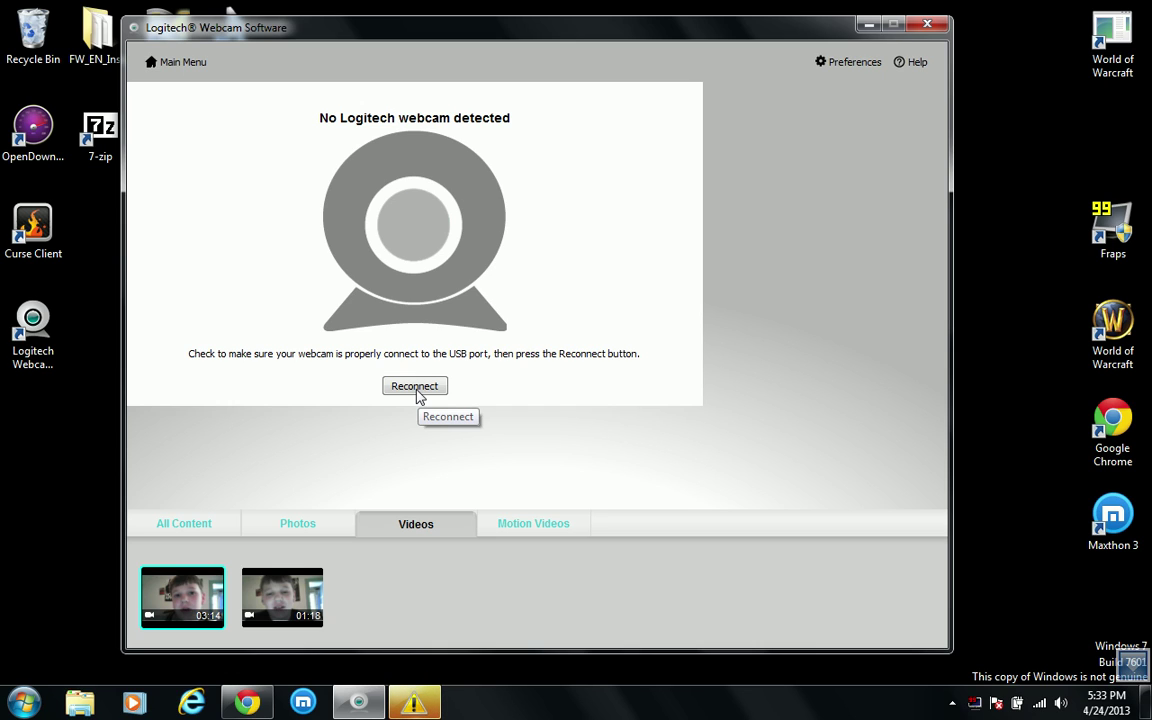
{"action": "left_click", "coordinate": [418, 393]}
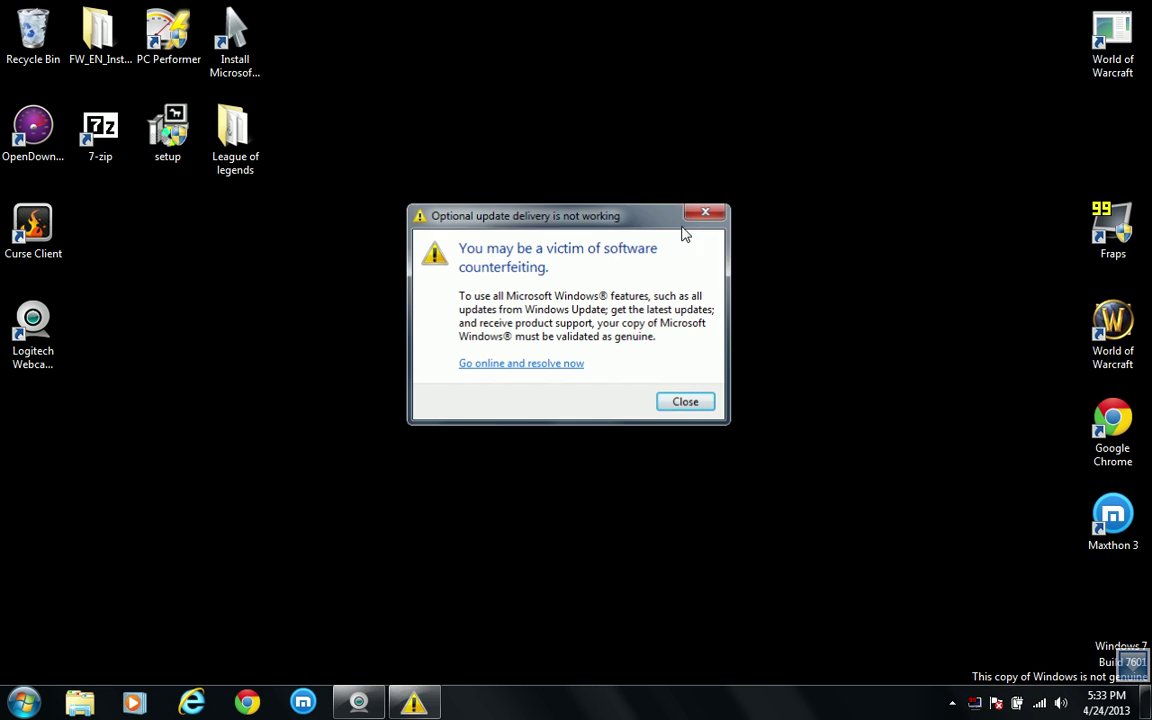
- Close the Chrome window and restore Logitech Webcam Software from the taskbar
{"action": "left_click", "coordinate": [706, 211]}
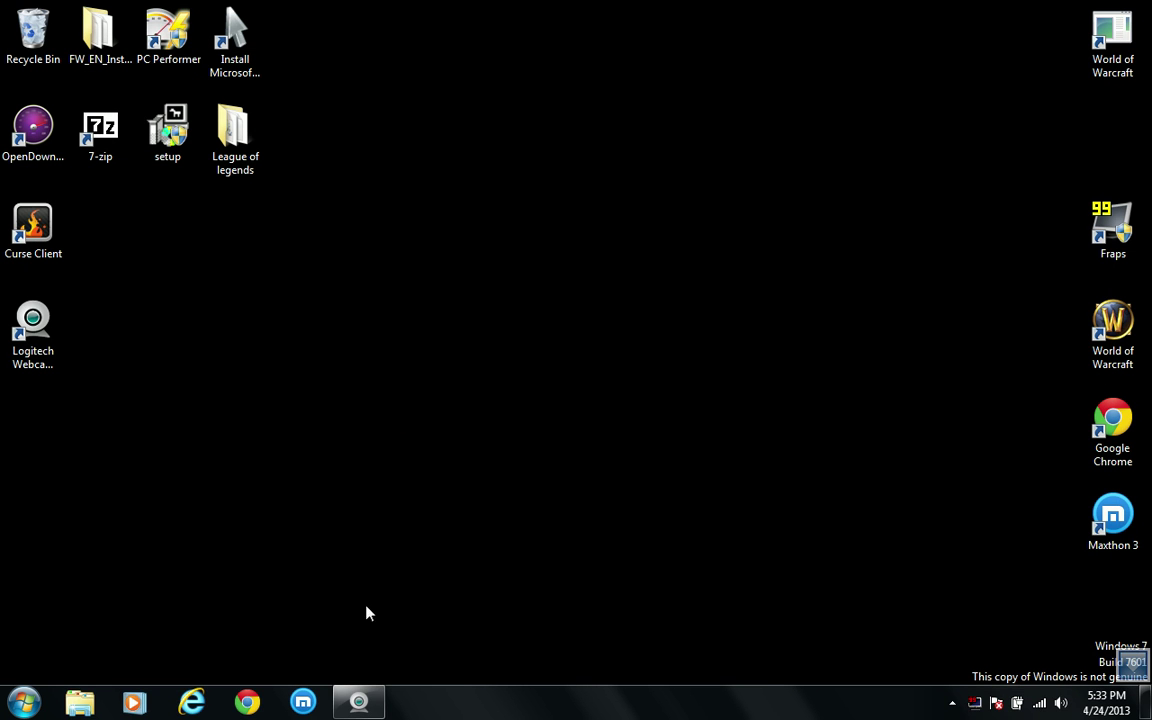
{"action": "left_click", "coordinate": [358, 703]}
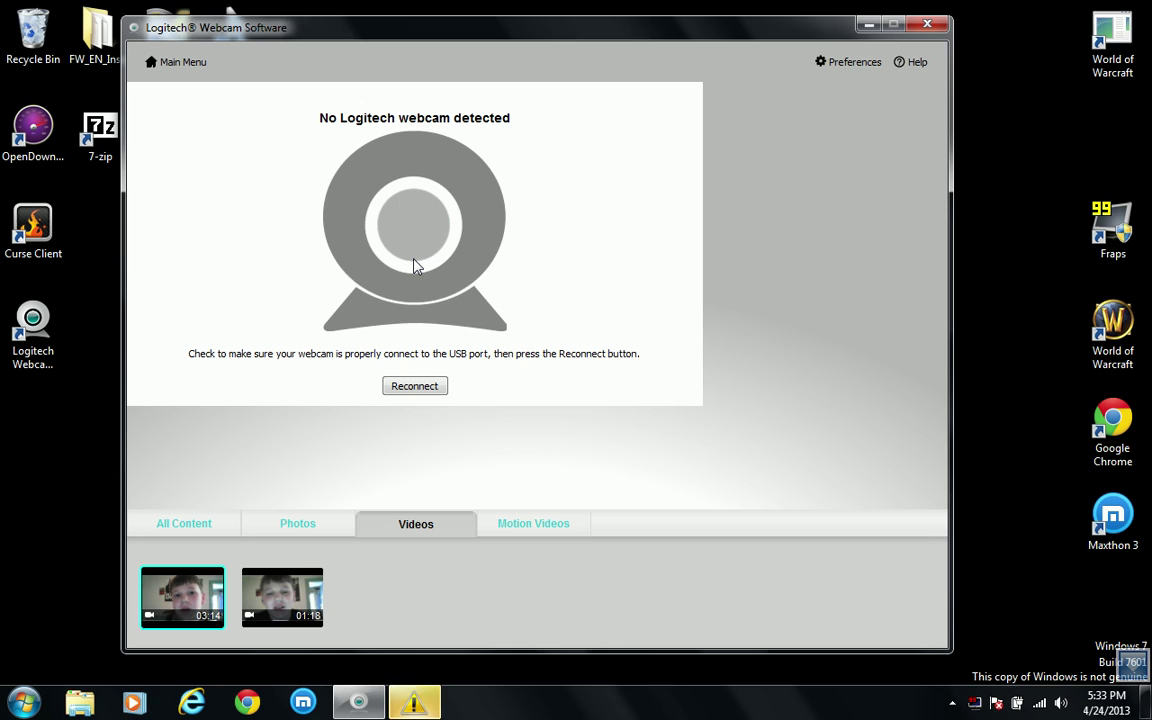
- Use Reconnect twice until the live C110 webcam feed appears
{"action": "left_click", "coordinate": [404, 391]}
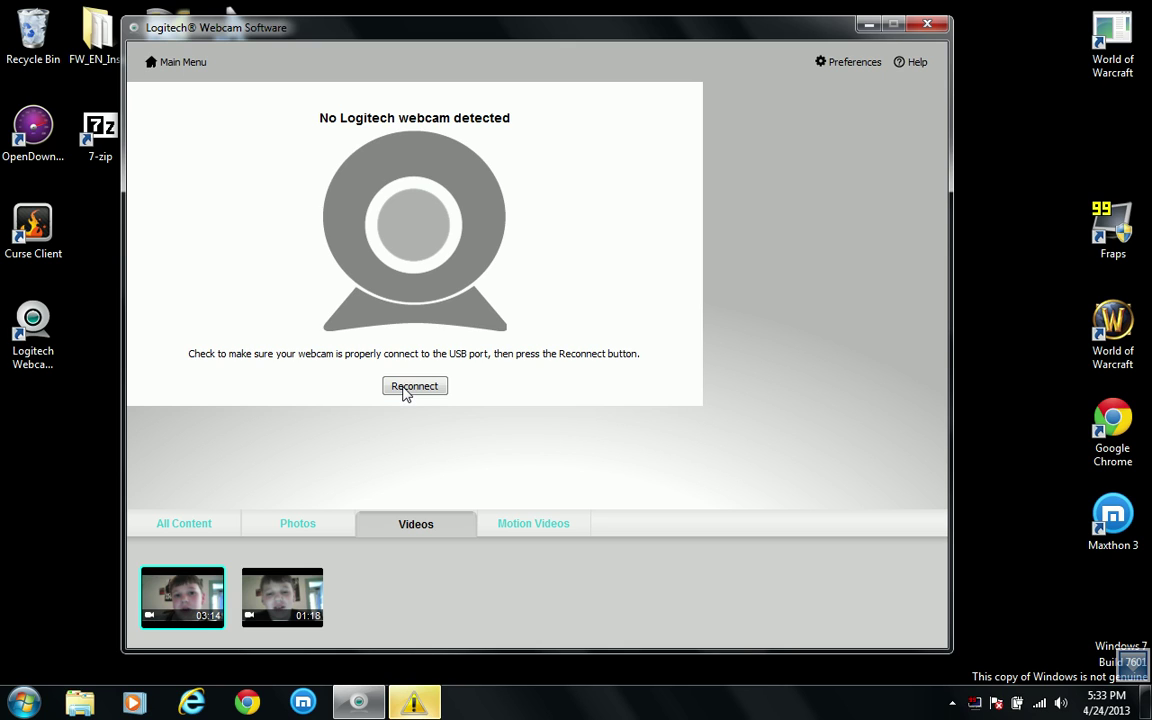
{"action": "left_click", "coordinate": [404, 391]}
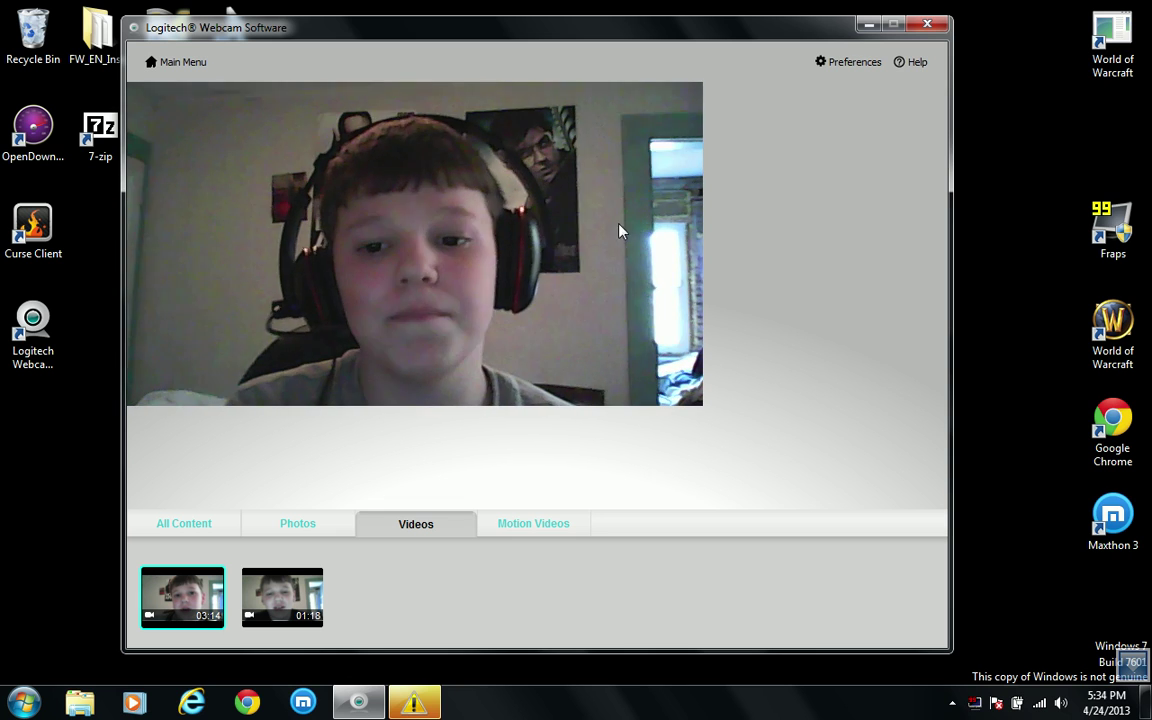
- Exit Logitech Webcam Software and close the counterfeit-Windows validation warning
{"action": "left_click", "coordinate": [916, 26]}
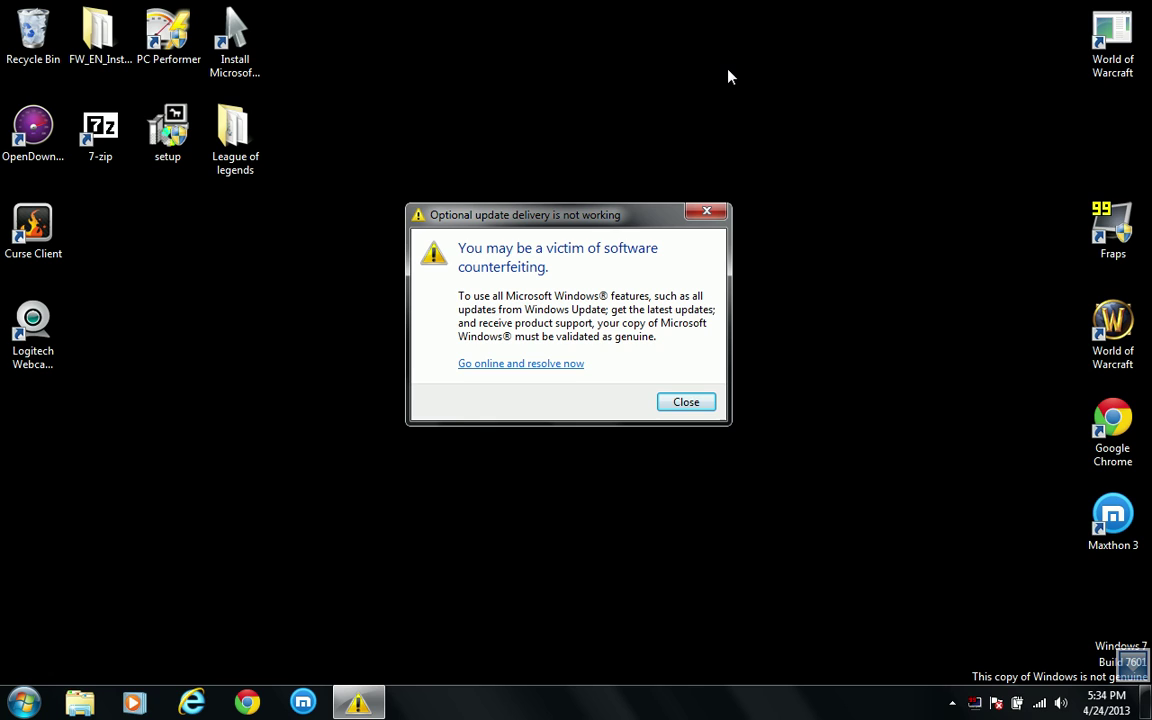
{"action": "left_click", "coordinate": [707, 211]}
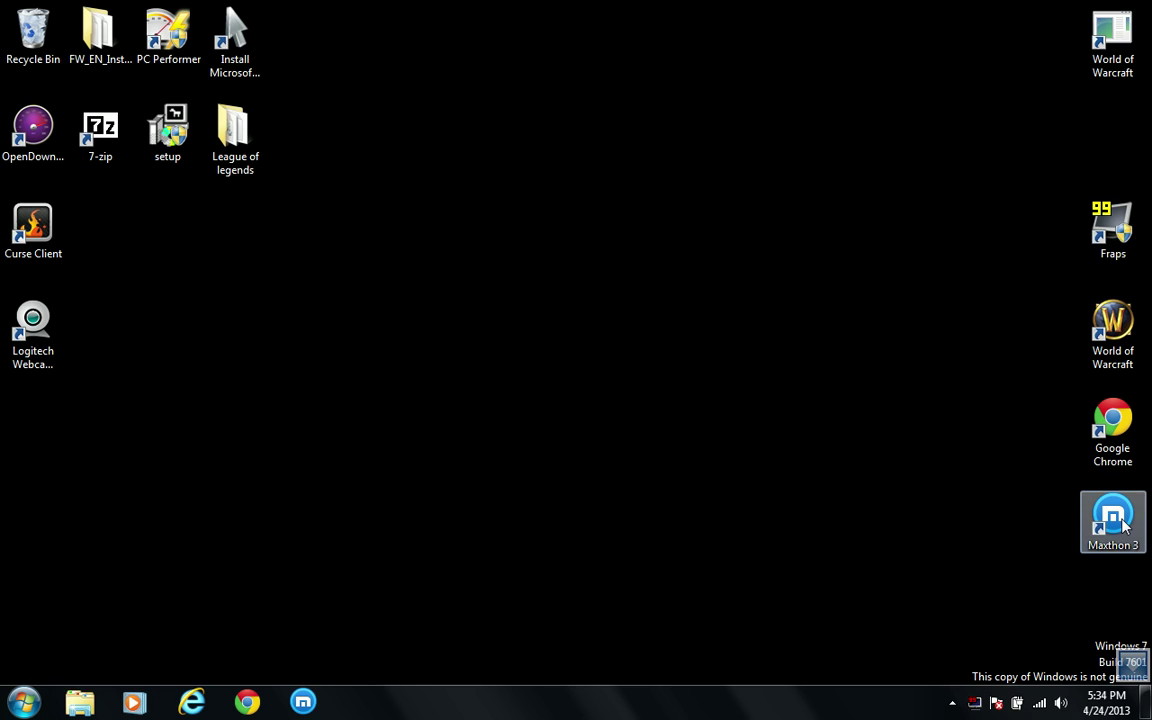